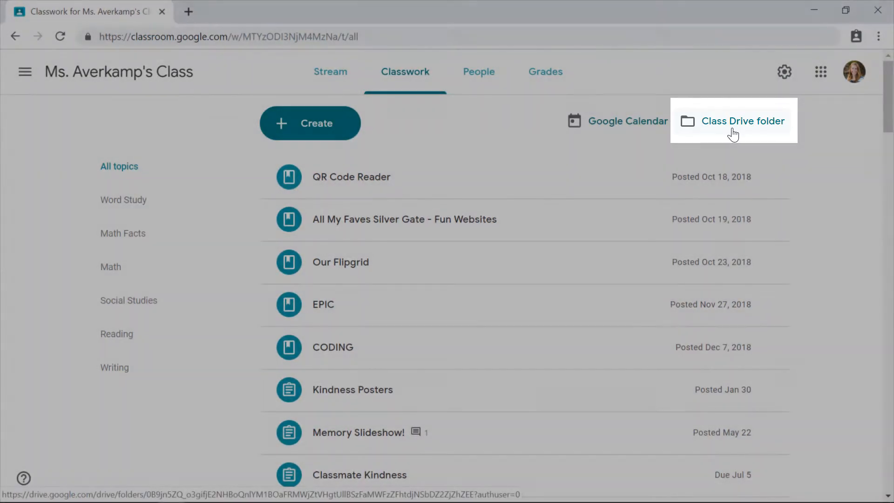
View the Classmate Kindness folder inside the class Drive folder and the contents of My Drive, and return to Google Classroom.
left_click(732, 132)
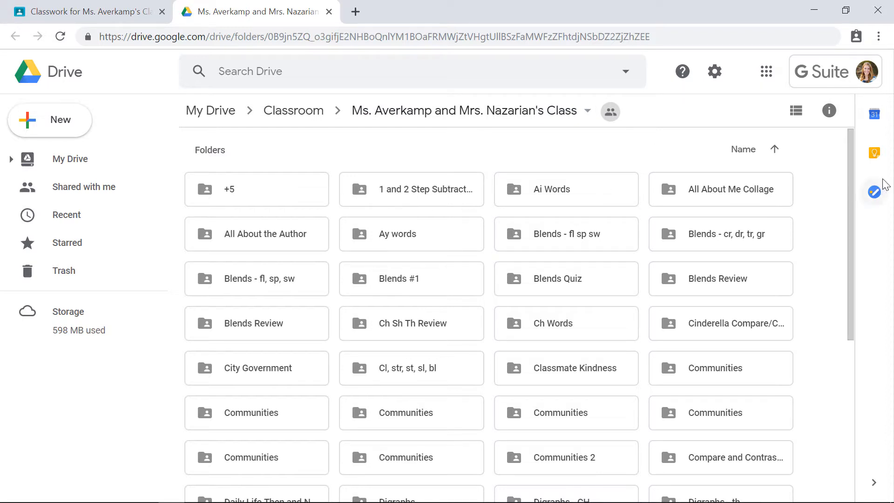
left_click_drag(850, 176, 854, 247)
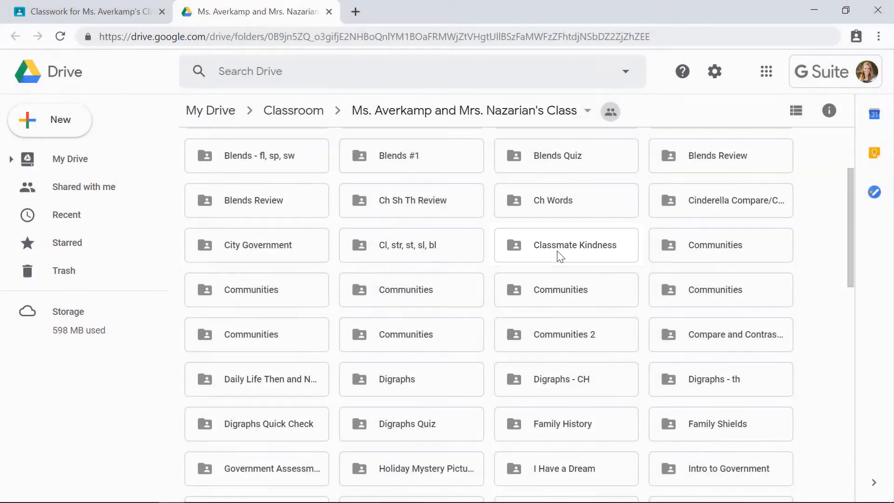
double_click(561, 256)
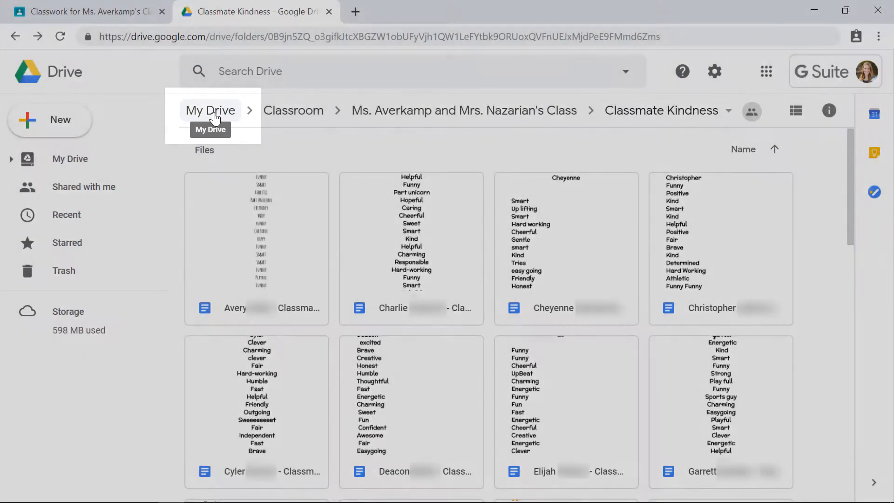
left_click(215, 117)
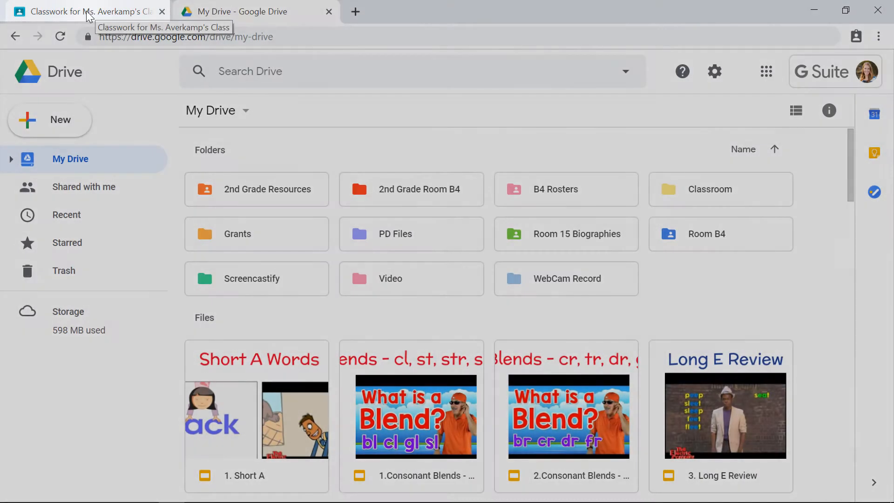
left_click(89, 13)
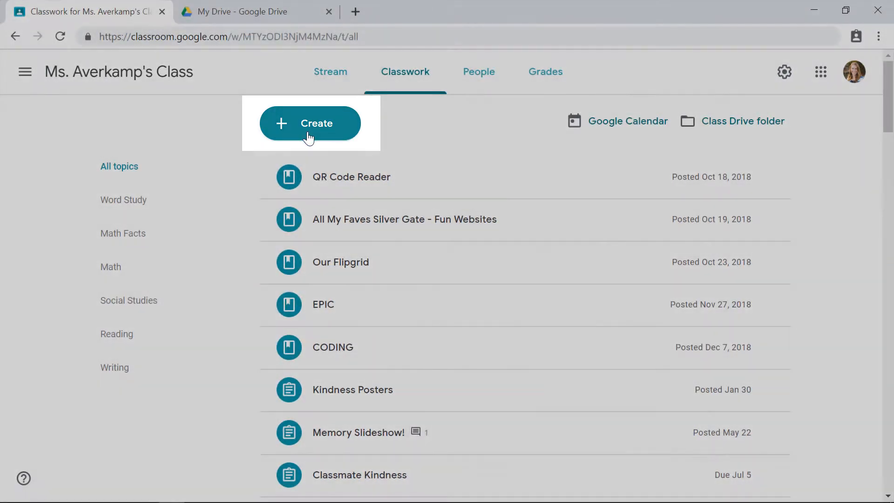
left_click(310, 135)
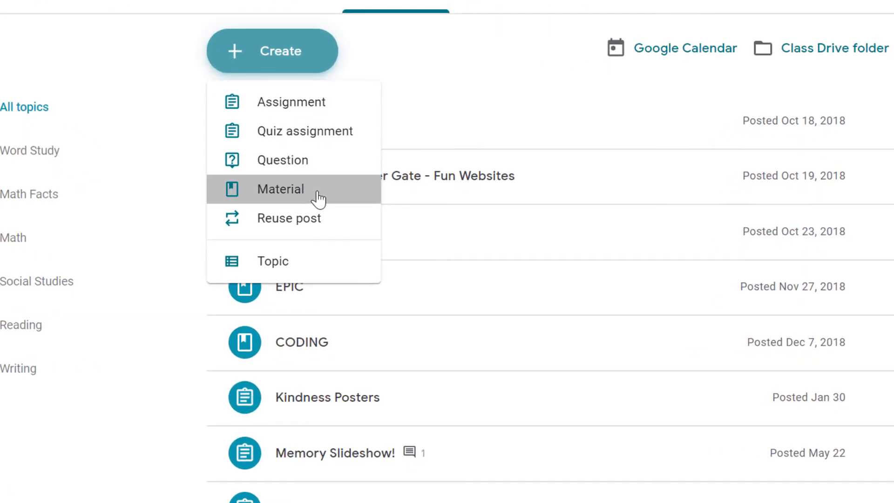
left_click(318, 200)
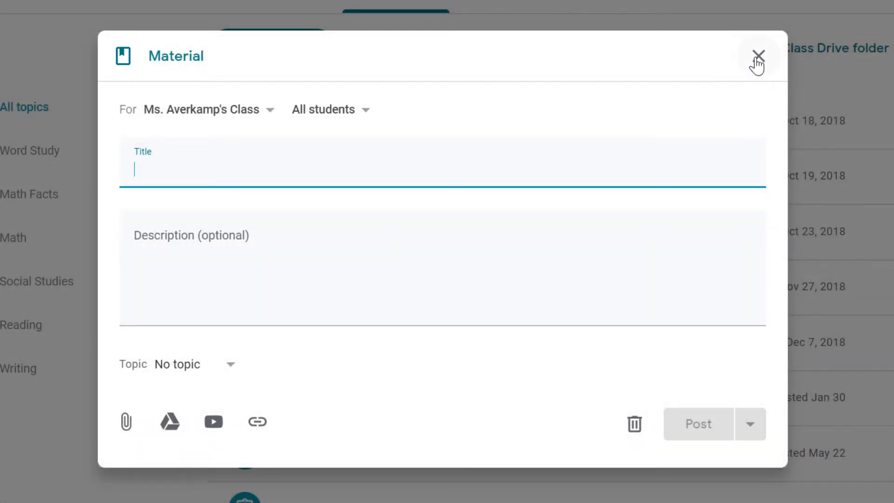
left_click(758, 64)
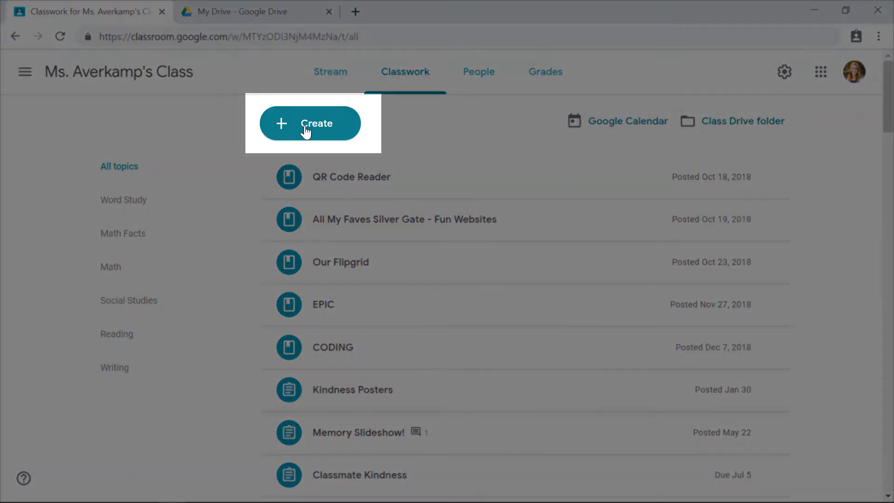
Create a classwork question reading "What does it mean to be a good citizen?".
left_click(306, 132)
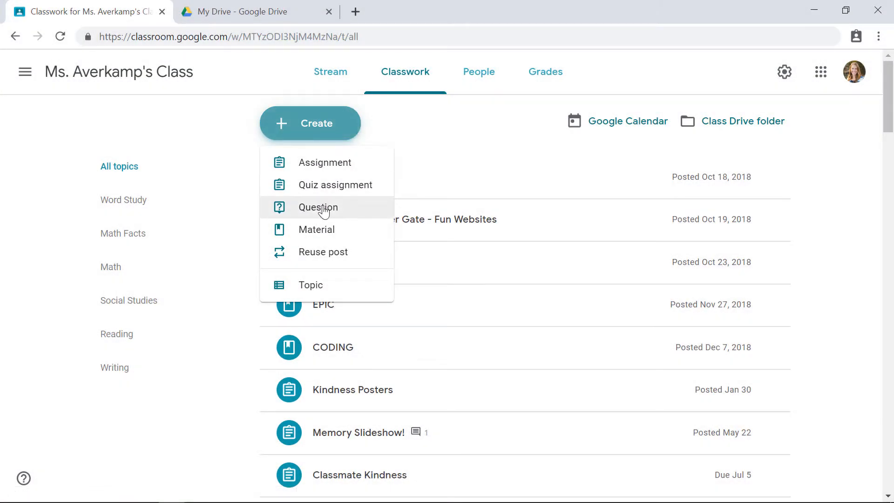
left_click(324, 211)
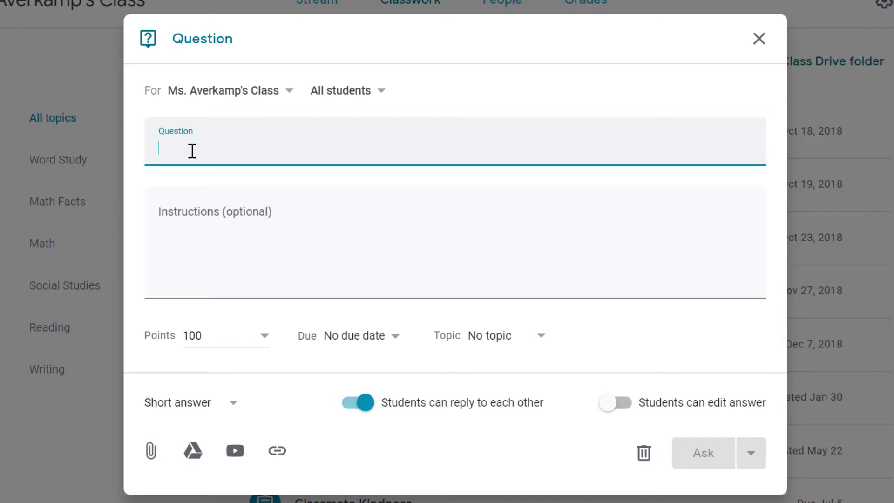
type("What does it mean to be a good citizen?")
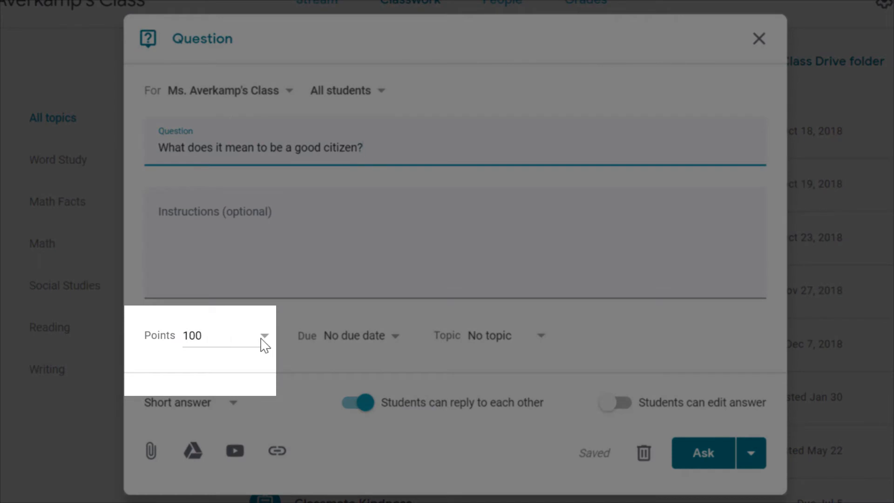
Make the question ungraded and set its due date to July 19, 2019.
left_click(263, 336)
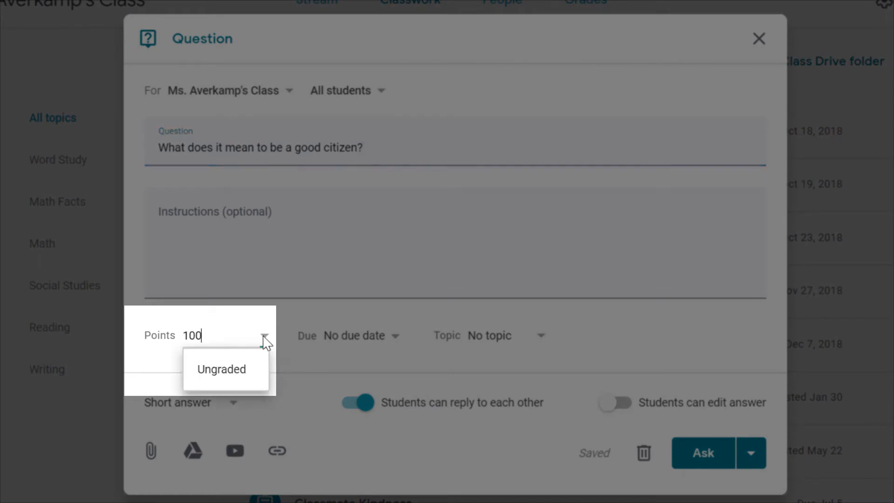
left_click(239, 371)
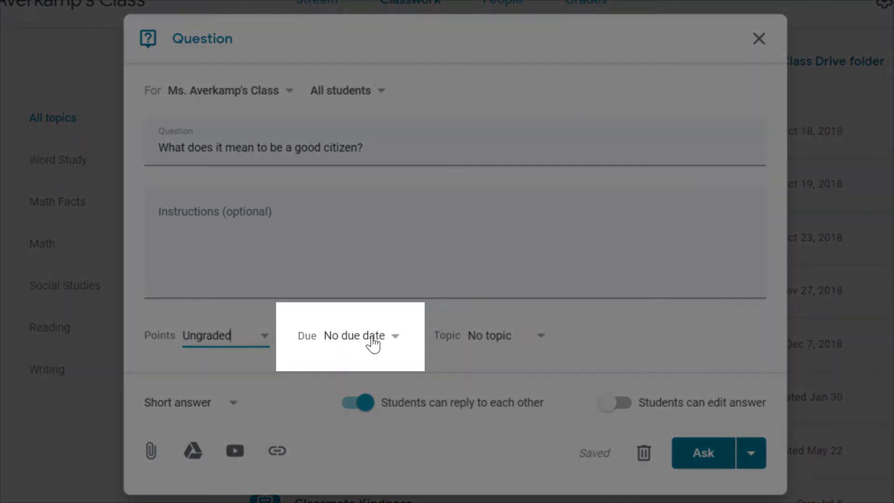
left_click(348, 344)
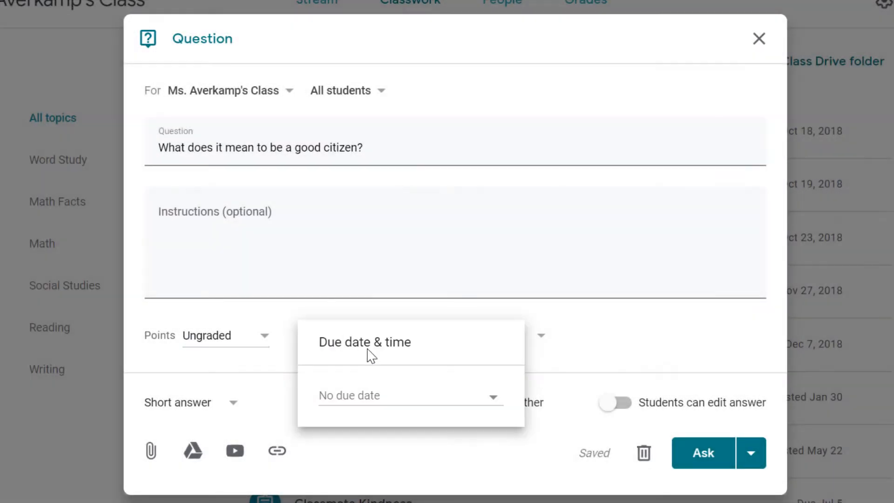
left_click(352, 404)
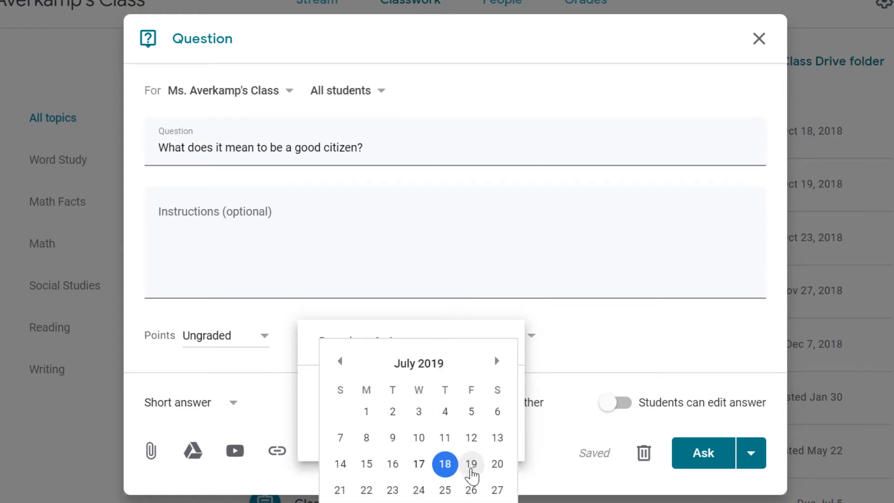
left_click(472, 465)
left_click(547, 343)
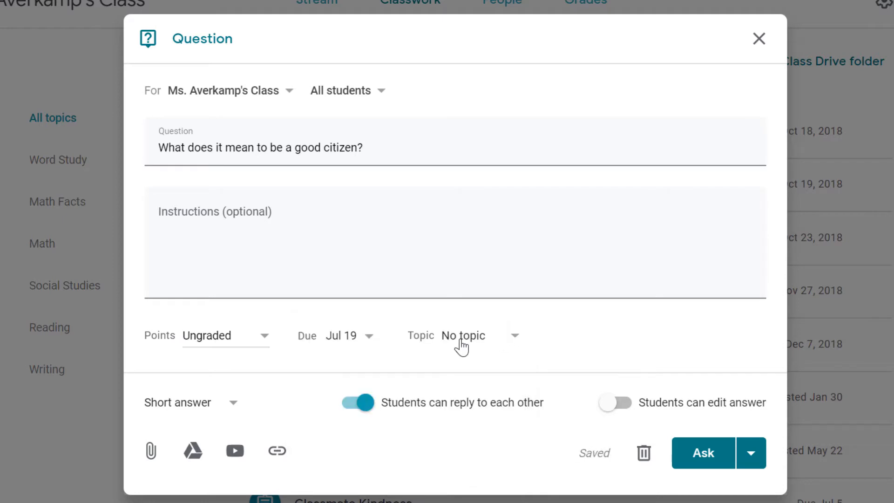
left_click(464, 345)
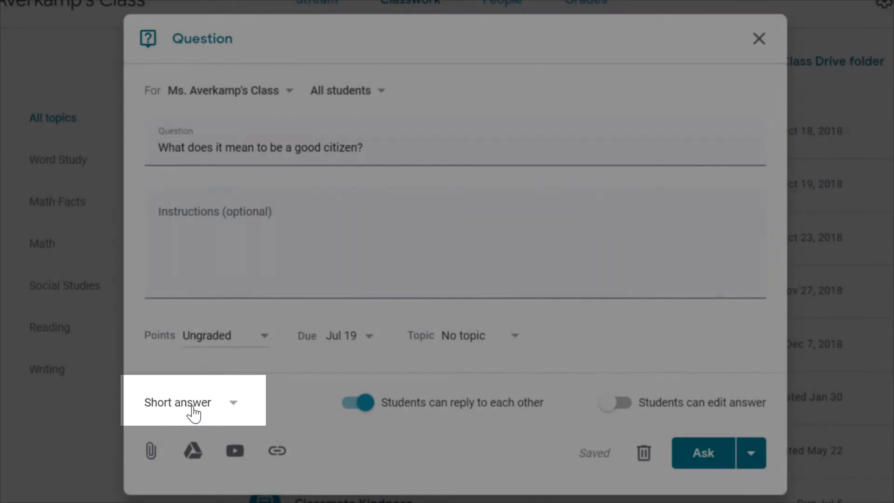
Set the question's answer type to short answer and turn off students replying to each other.
left_click(193, 410)
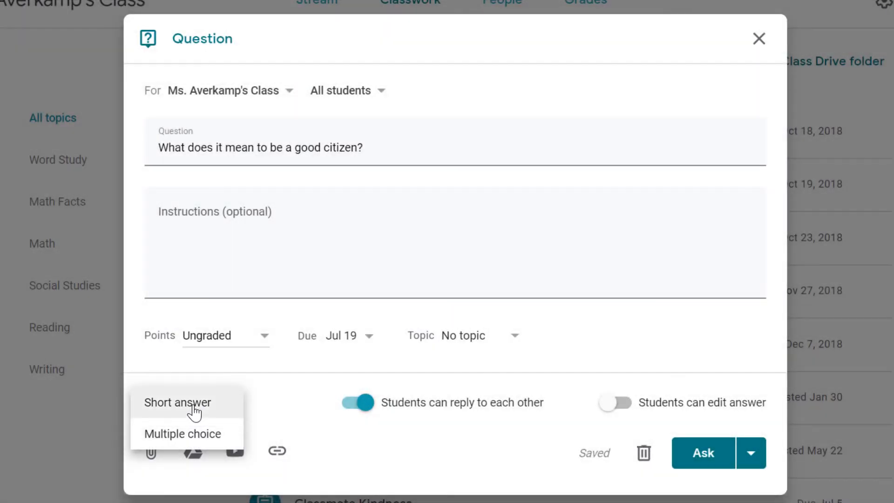
left_click(203, 434)
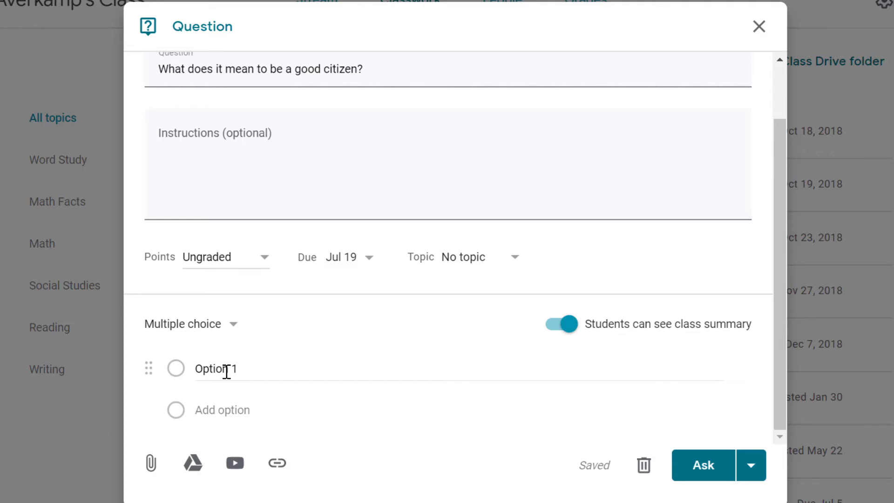
left_click(198, 324)
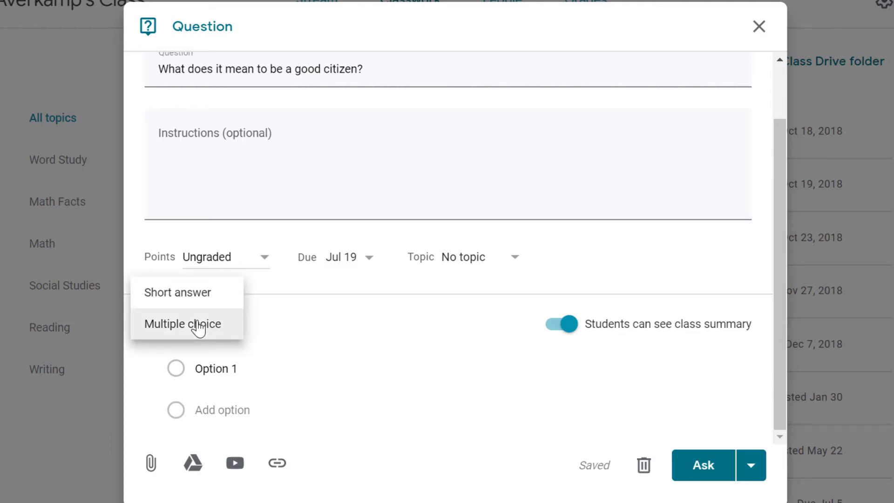
left_click(192, 301)
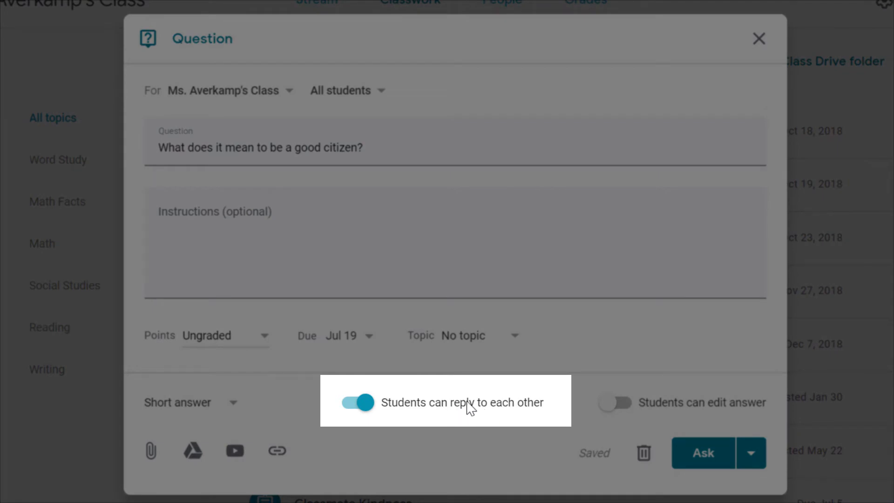
left_click(365, 403)
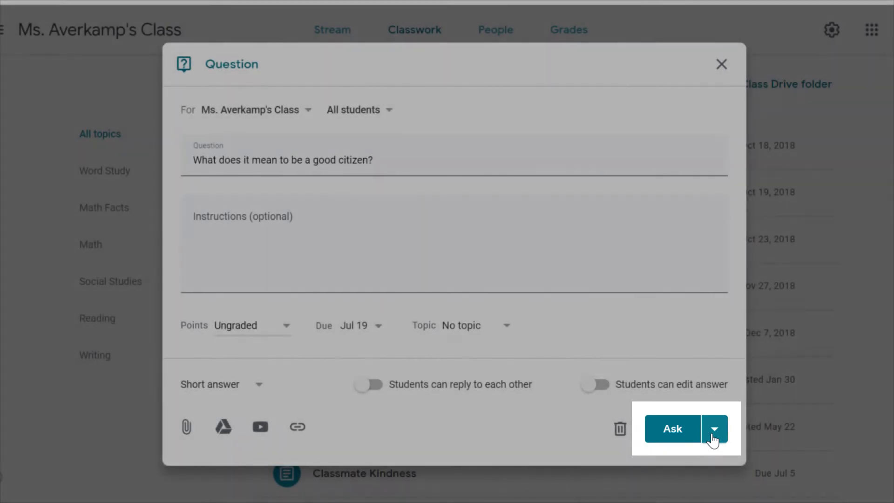
left_click(712, 438)
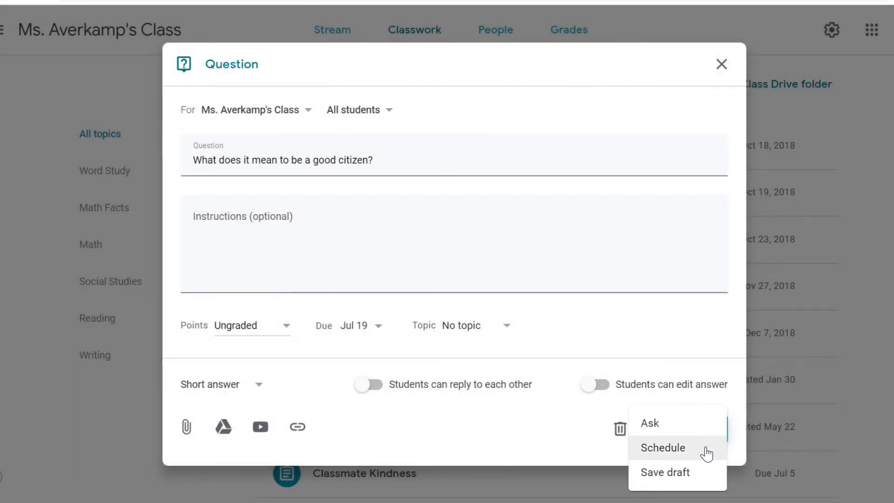
left_click(706, 450)
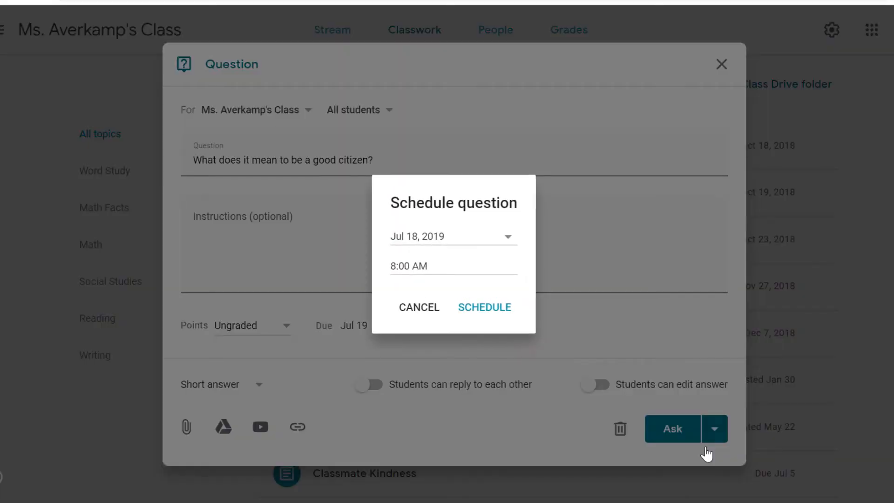
left_click(508, 241)
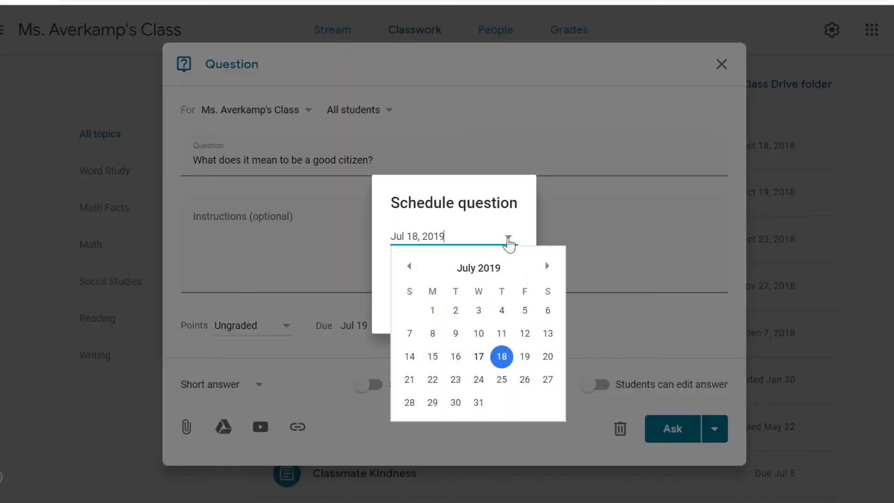
left_click(524, 357)
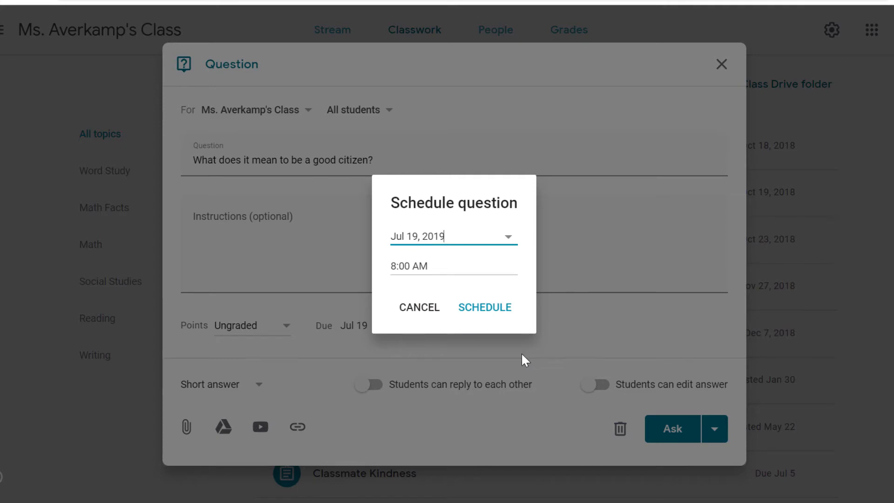
left_click(415, 311)
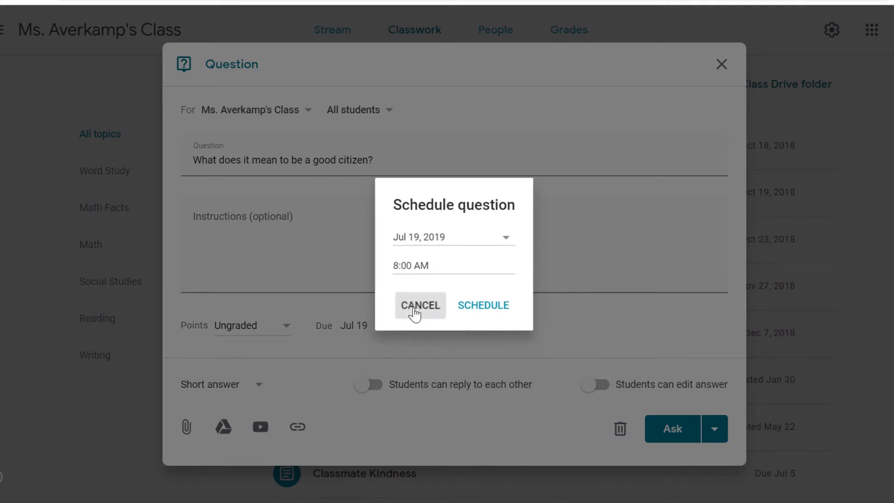
Post the question to the class immediately and check it in the classwork list and the class stream.
left_click(667, 430)
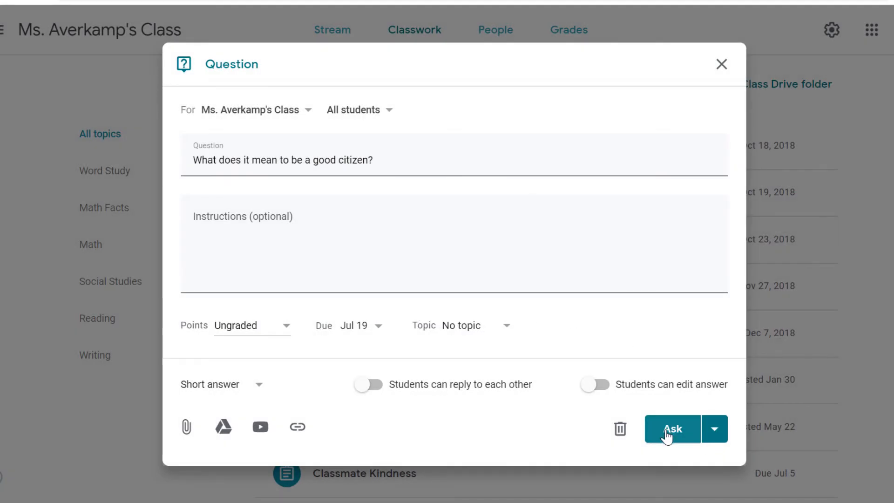
left_click_drag(891, 91, 893, 112)
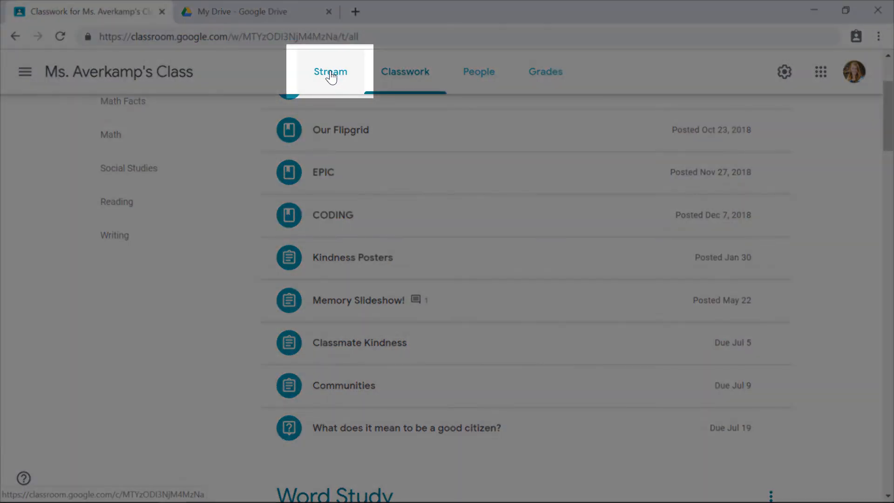
left_click(331, 74)
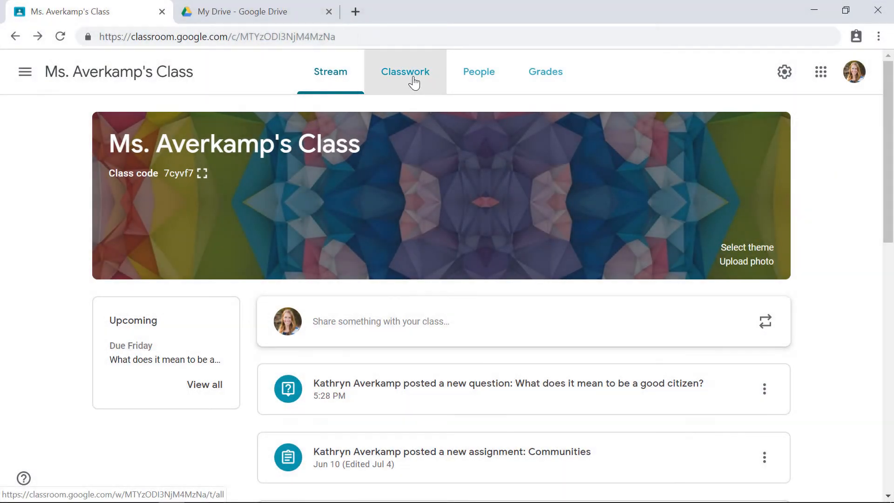
Return to the classwork page and open the class's Google Calendar.
left_click(414, 83)
scroll(701, 184, "up", 3)
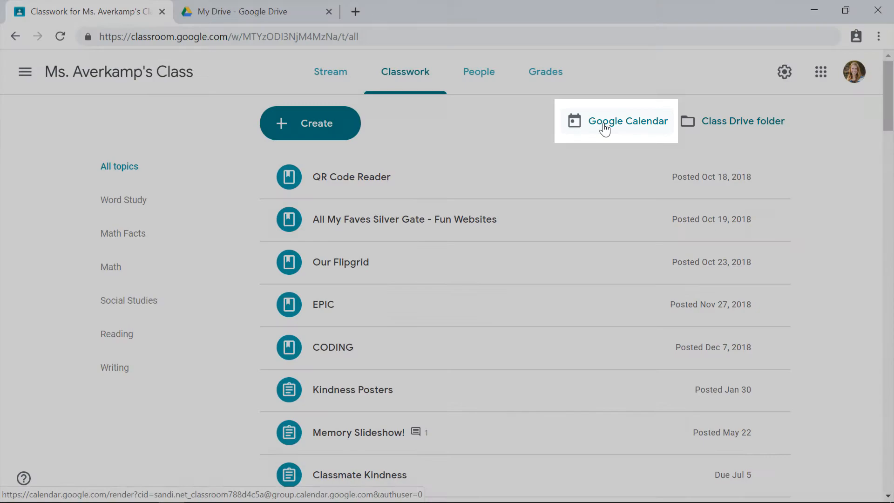
left_click(605, 130)
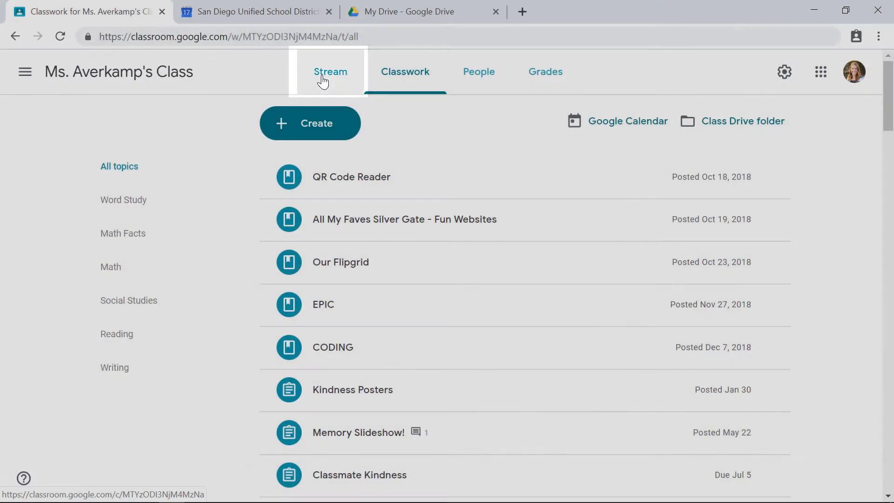
Go back to the class stream in Google Classroom and open the overview of all classes.
left_click(323, 81)
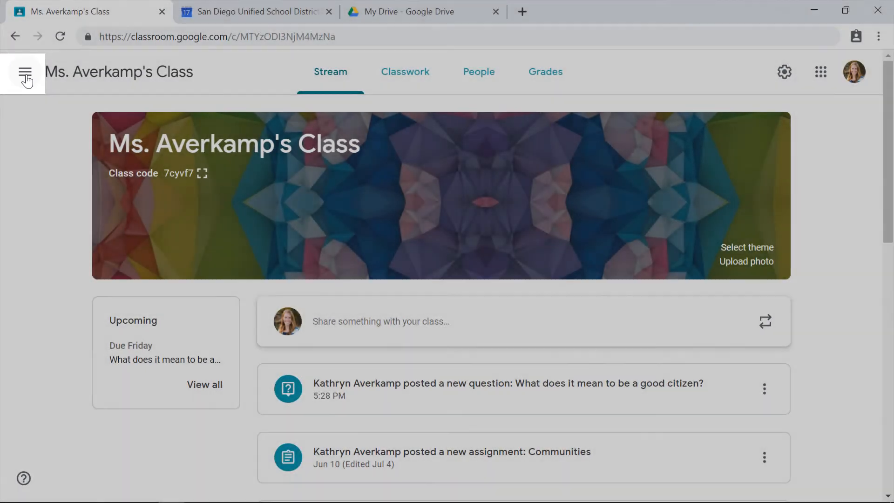
left_click(25, 76)
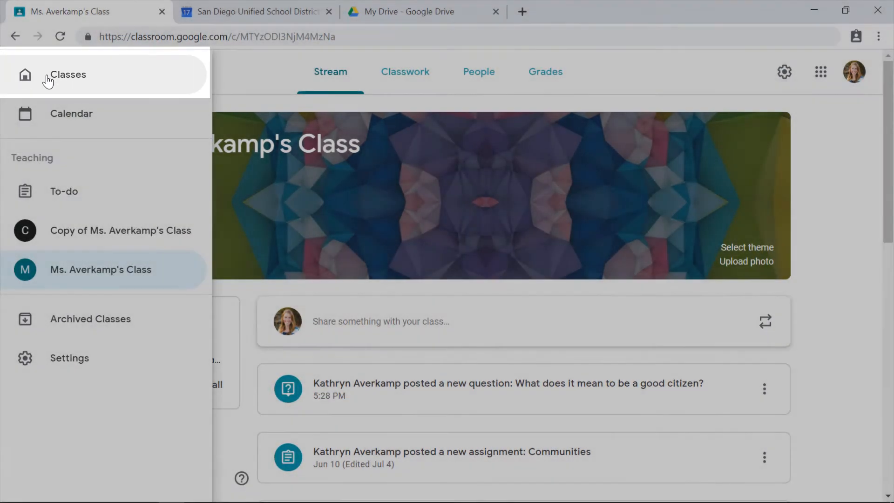
left_click(48, 80)
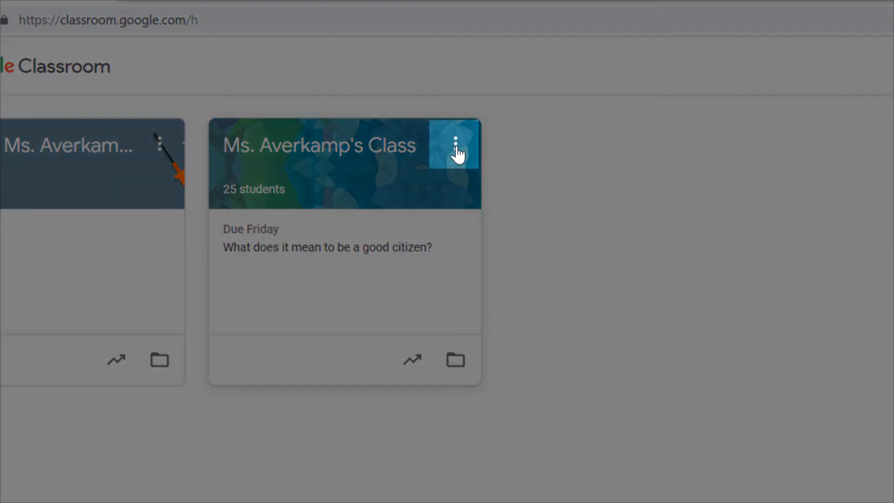
left_click(456, 151)
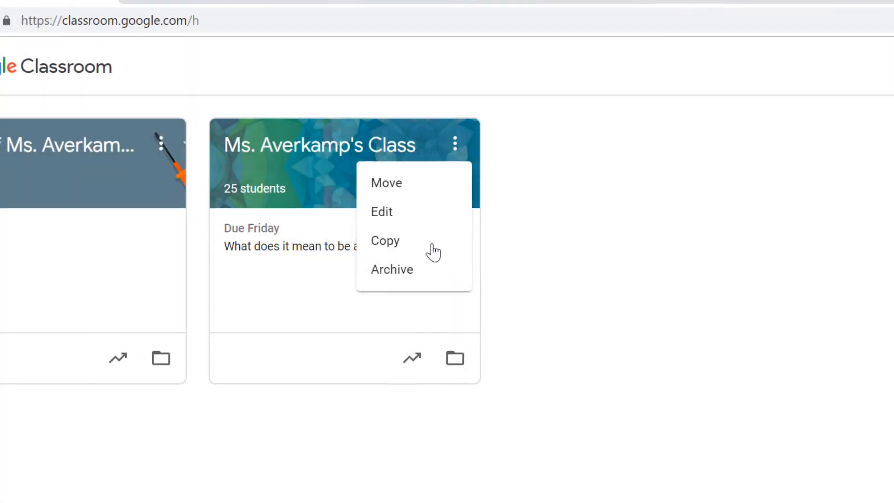
left_click(433, 252)
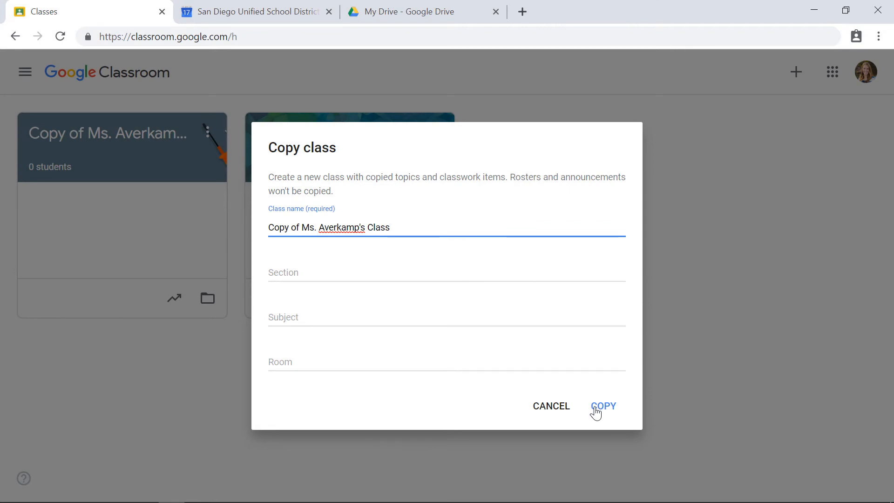
left_click(561, 409)
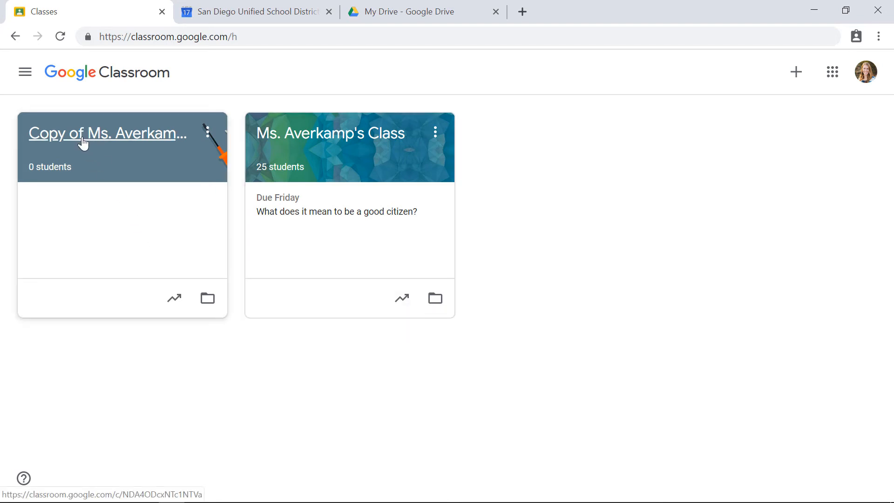
Open the classwork of the copied class and open its draft assignment Communities for editing.
left_click(132, 138)
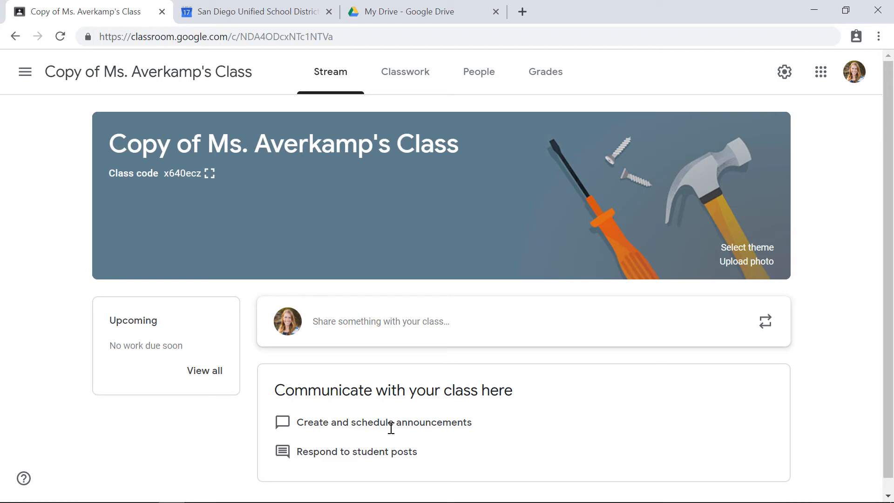
left_click(405, 83)
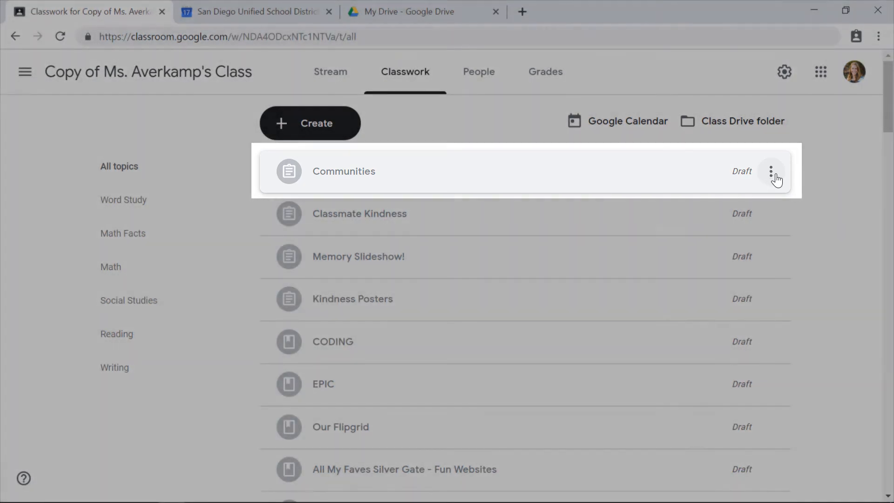
left_click(775, 178)
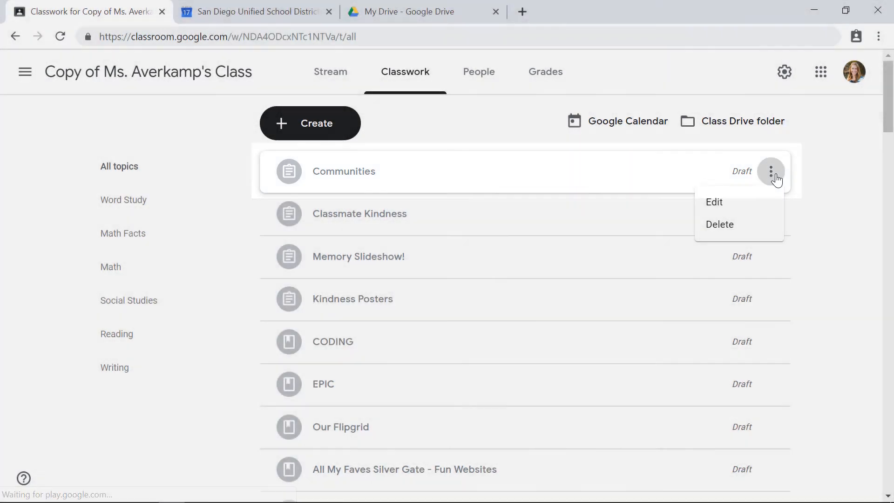
left_click(733, 205)
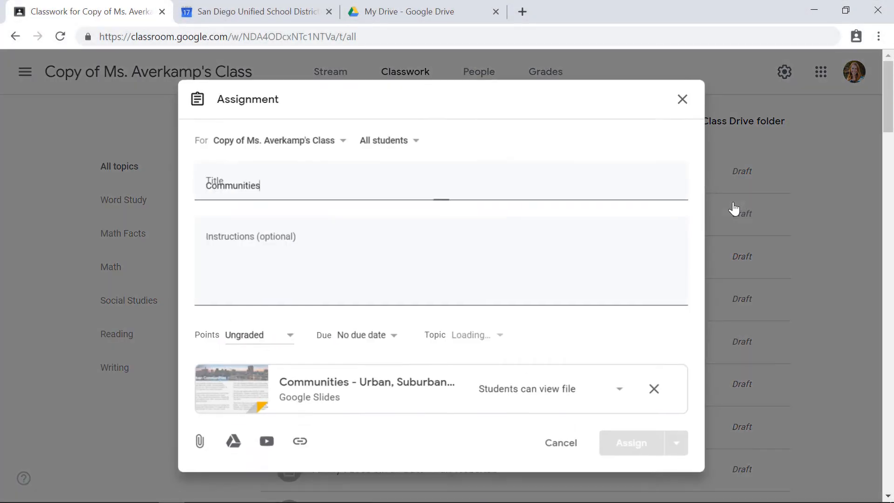
Set the attached Communities slides to make a copy for each student and assign the work to all students immediately.
left_click(621, 389)
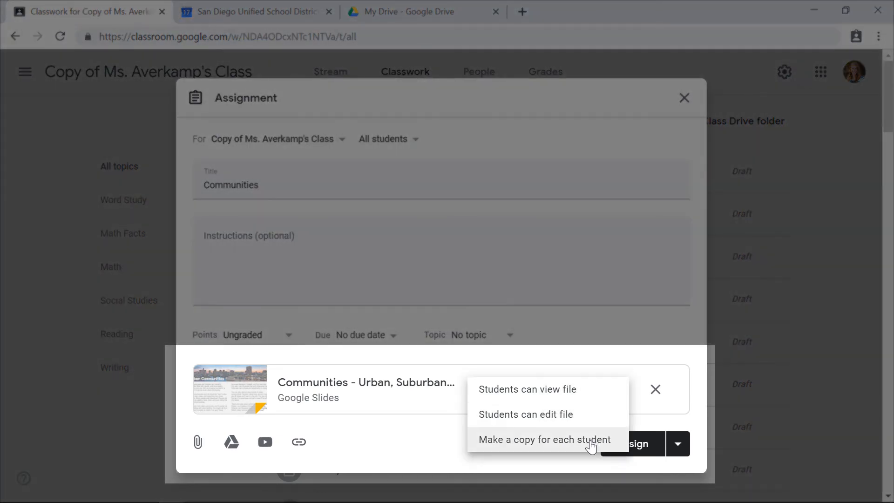
left_click(591, 446)
left_click(626, 450)
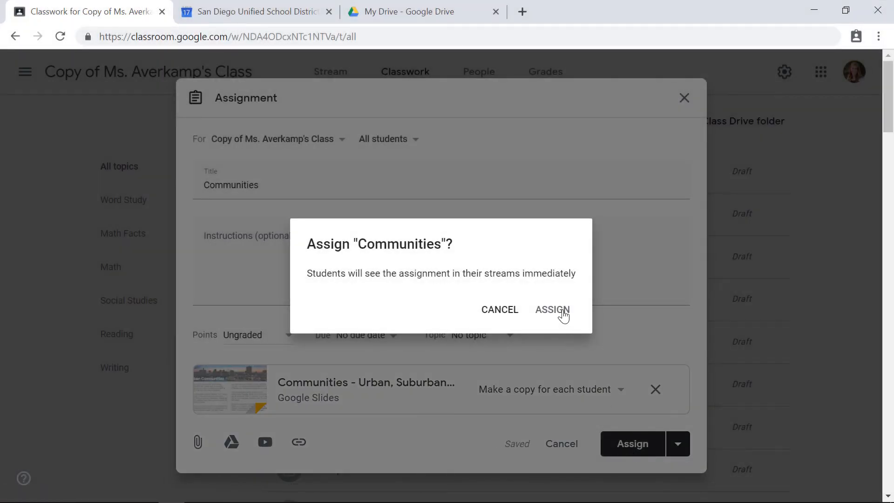
left_click(558, 312)
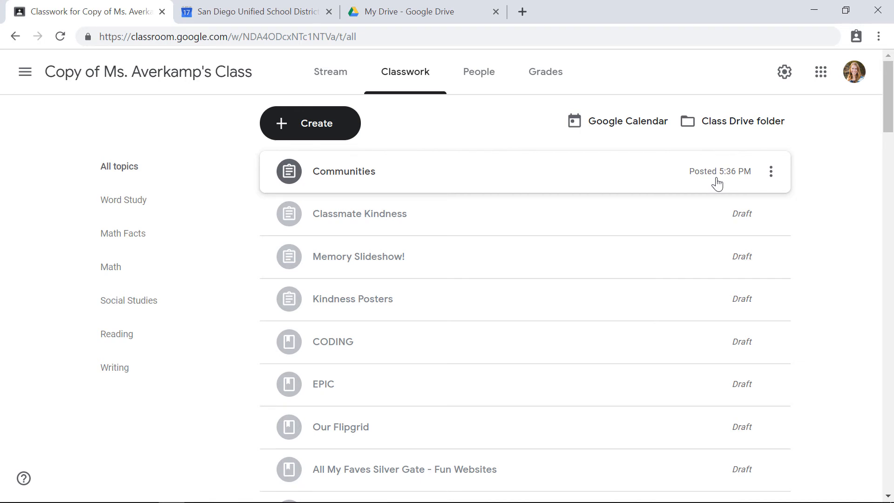
View the teachers and students of the copied class and return to the overview of all classes.
left_click(480, 72)
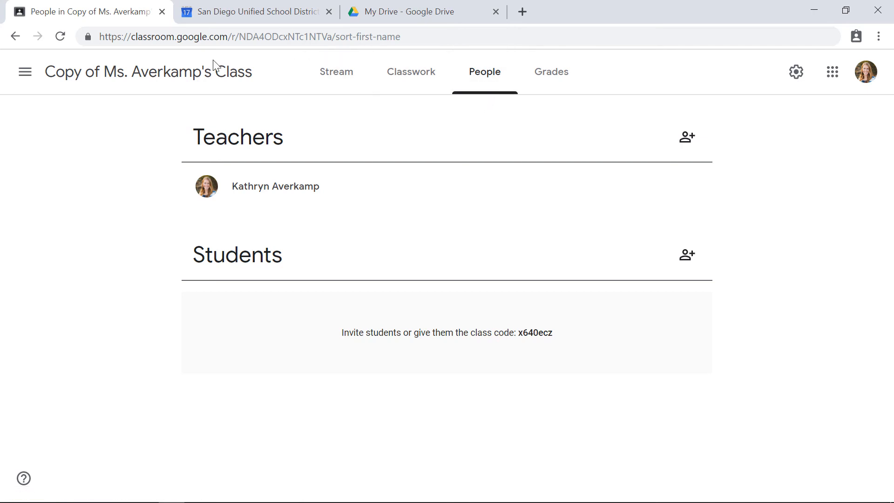
left_click(25, 74)
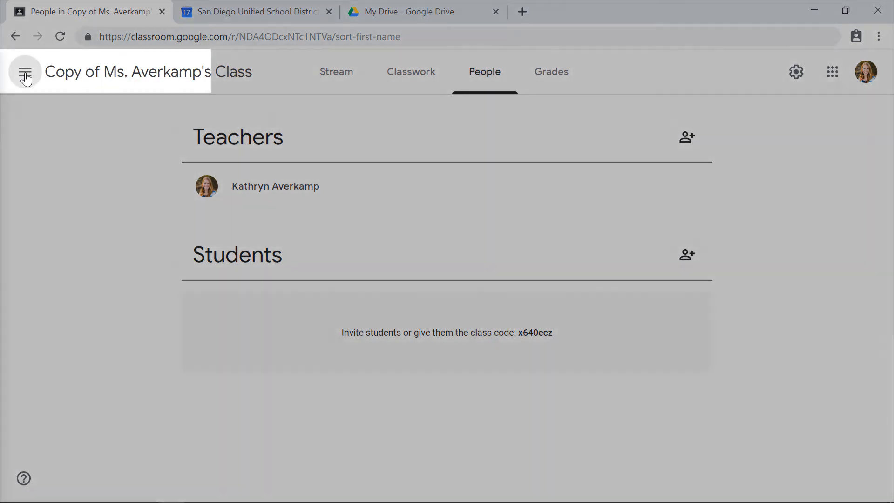
left_click(47, 82)
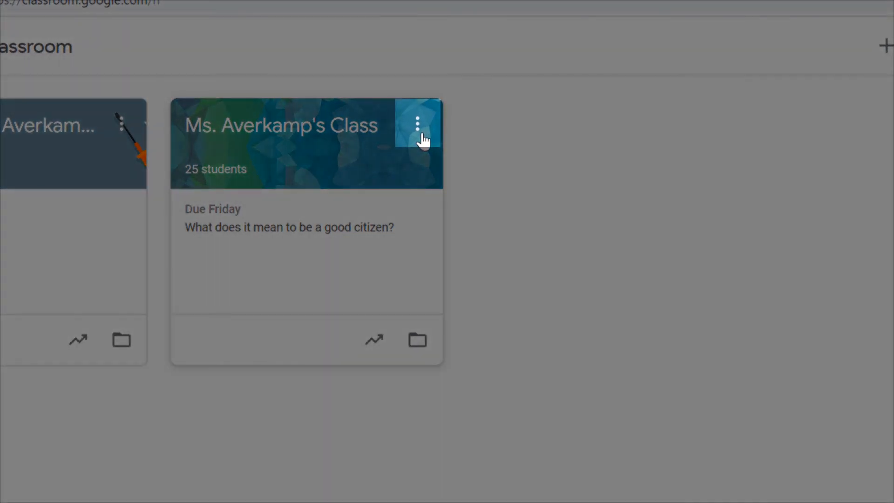
Archive the original class with 25 students.
left_click(421, 135)
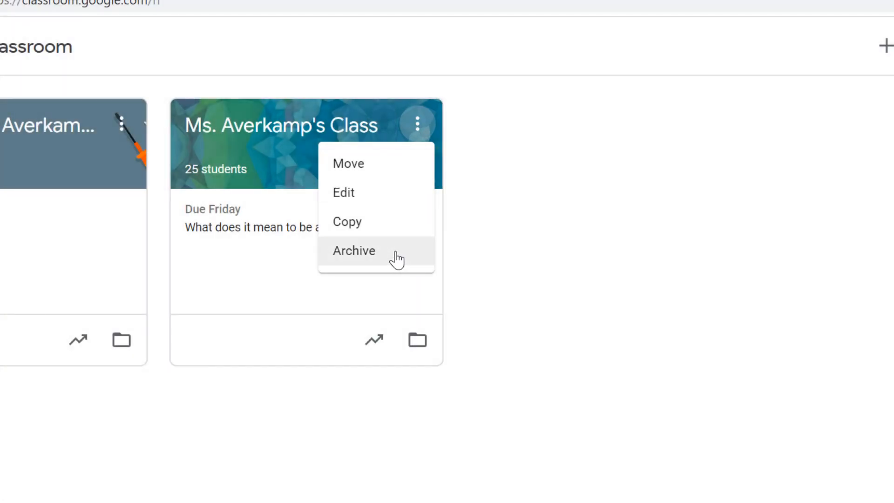
left_click(397, 259)
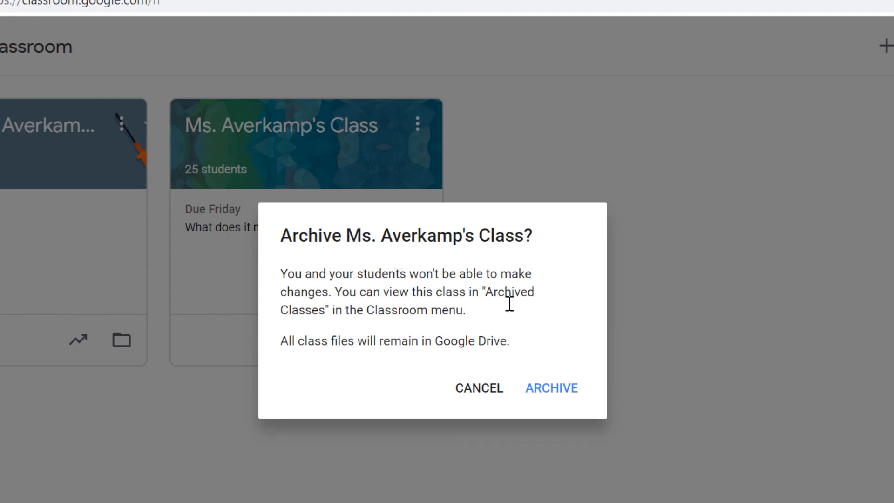
left_click(555, 395)
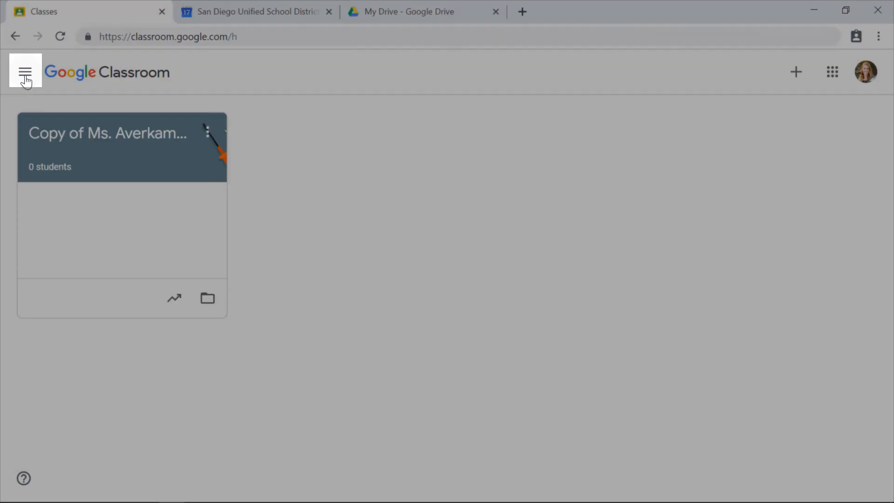
Go to the archived classes.
left_click(26, 80)
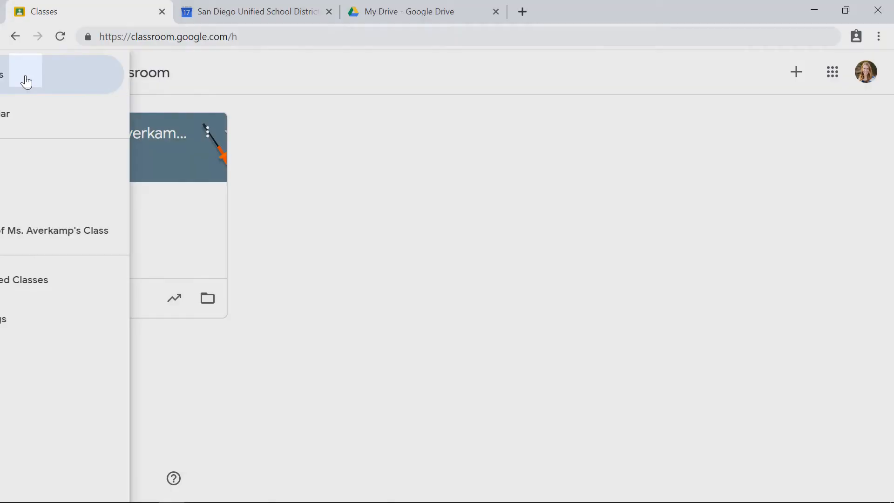